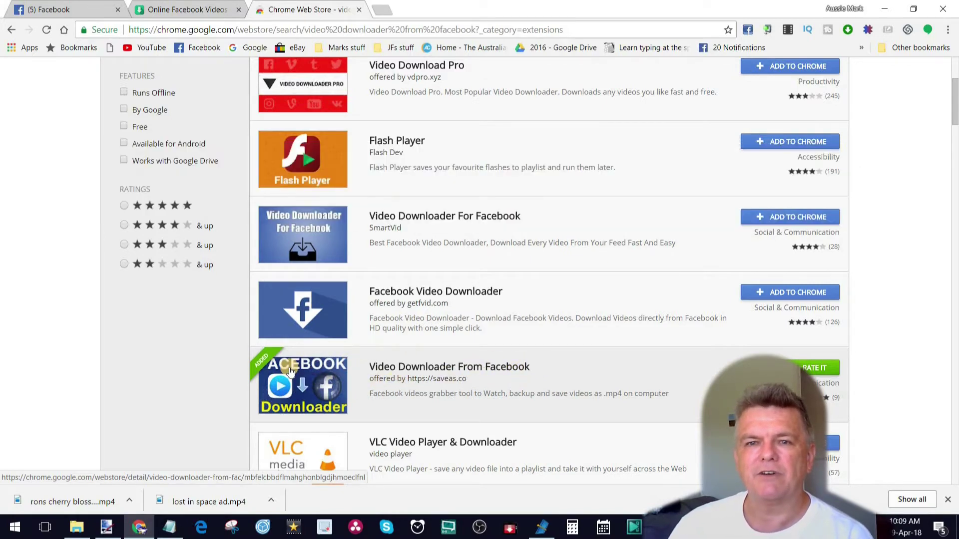
# Step: View the Video Downloader From Facebook extension's details, then go back to the Facebook tab
pyautogui.click(297, 371)
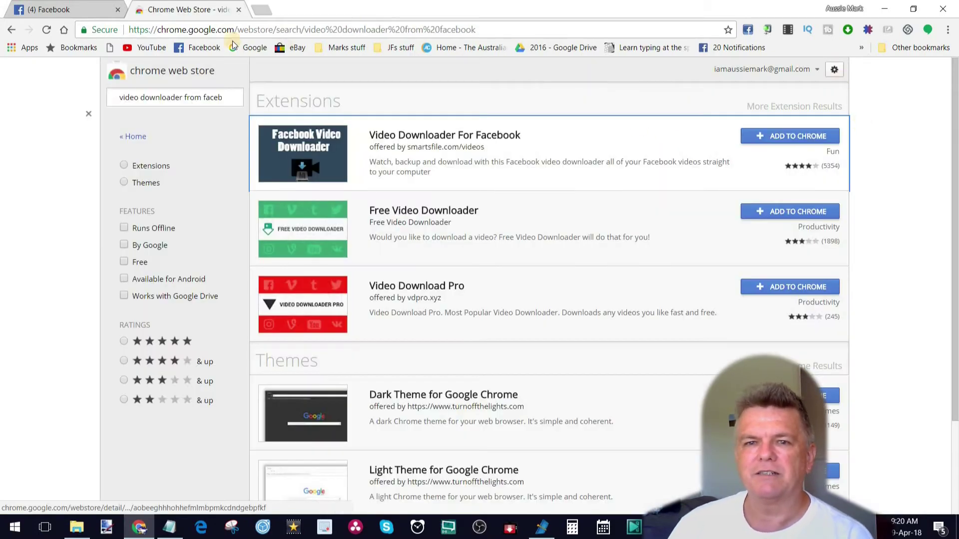
pyautogui.click(86, 9)
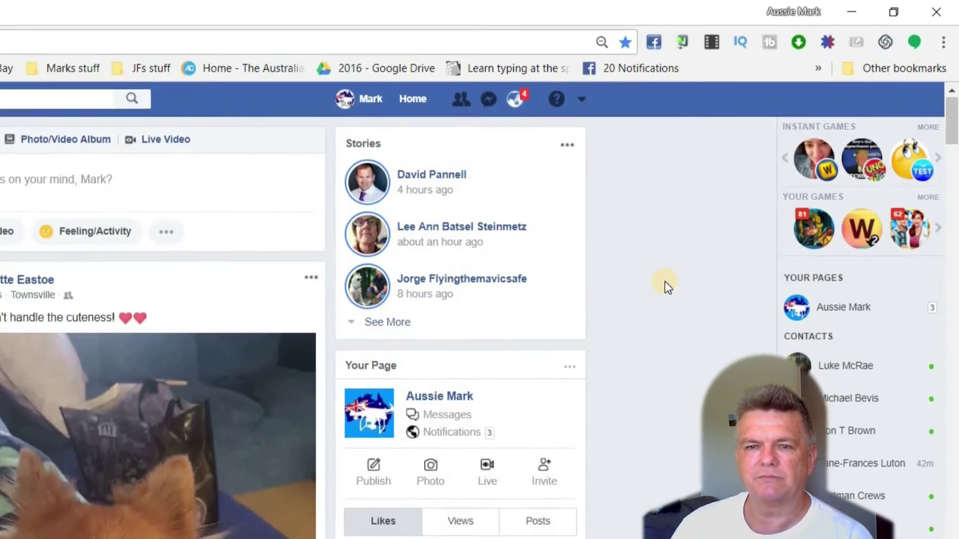
# Step: Scroll the Facebook news feed down to the Netflix Lost in Space ad post
pyautogui.scroll(-10, 557, 419)
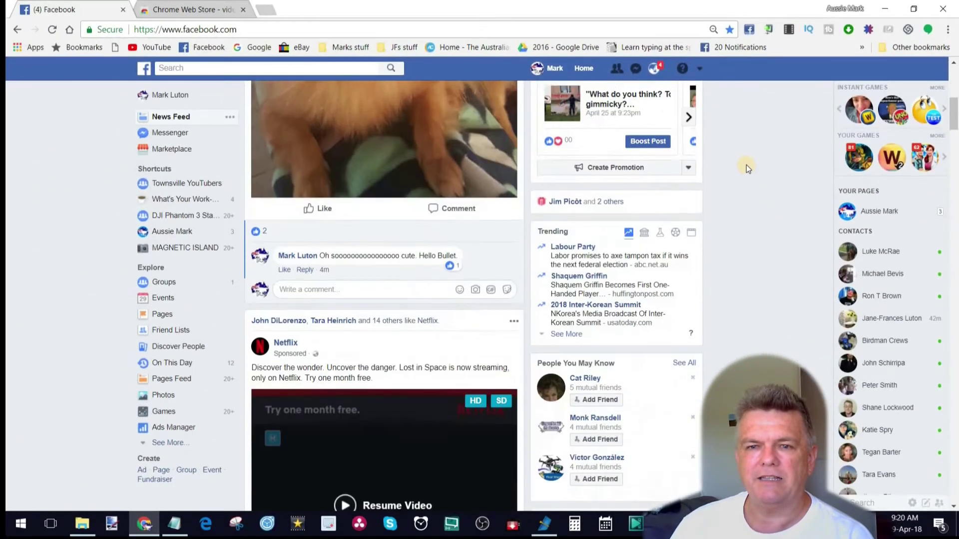
pyautogui.scroll(-4, 747, 168)
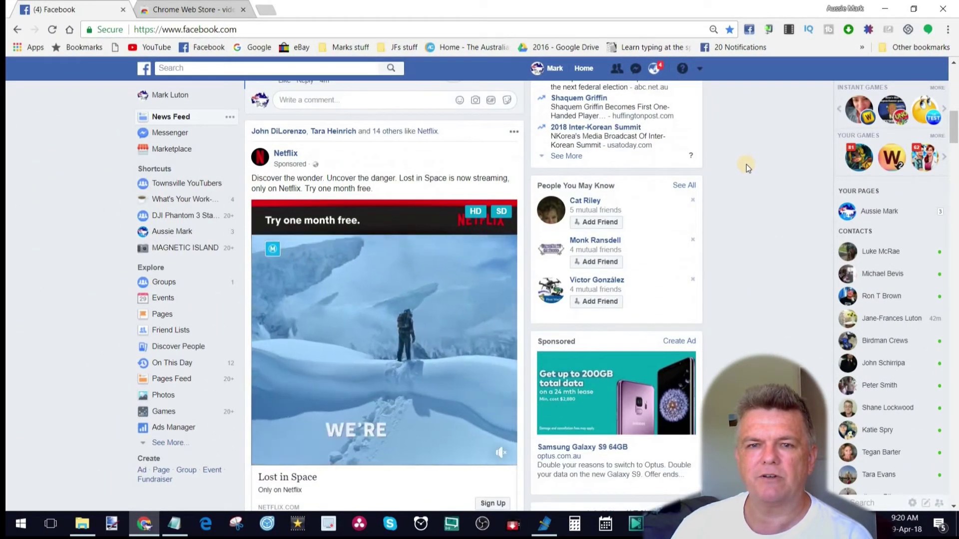
pyautogui.scroll(-1, 746, 164)
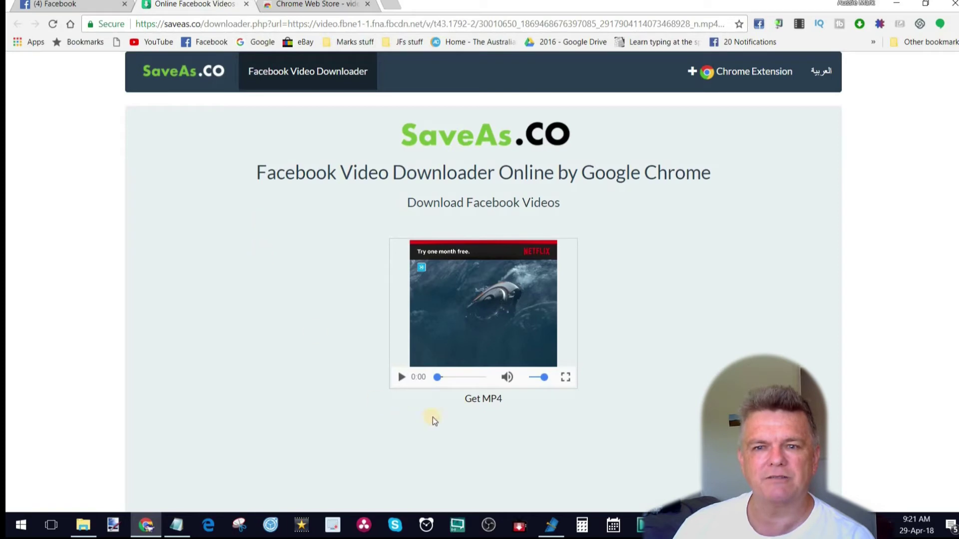
# Step: Choose to save the Get MP4 link from its context menu
pyautogui.rightClick(484, 401)
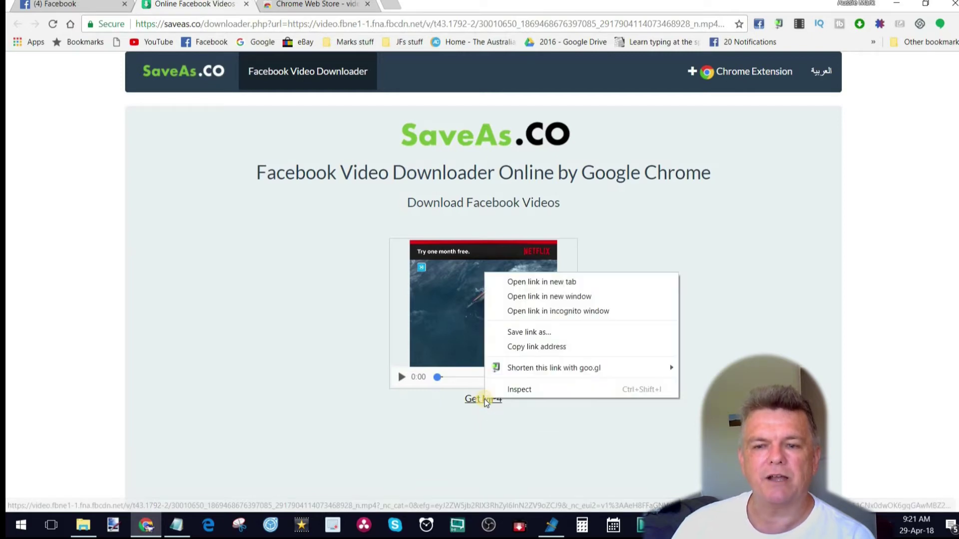
pyautogui.click(530, 334)
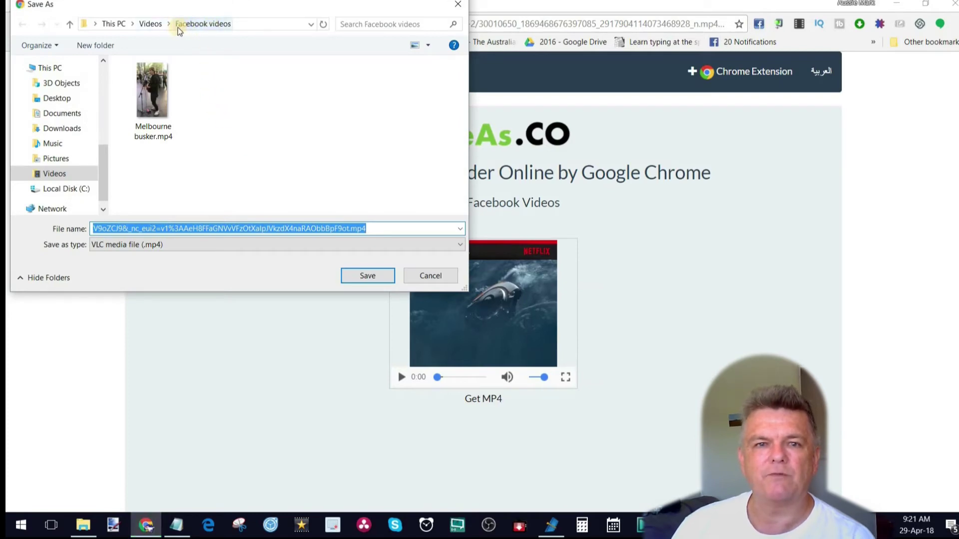
# Step: Save the MP4 into Videos > Facebook videos under the name 'lost in space ad'
pyautogui.click(151, 24)
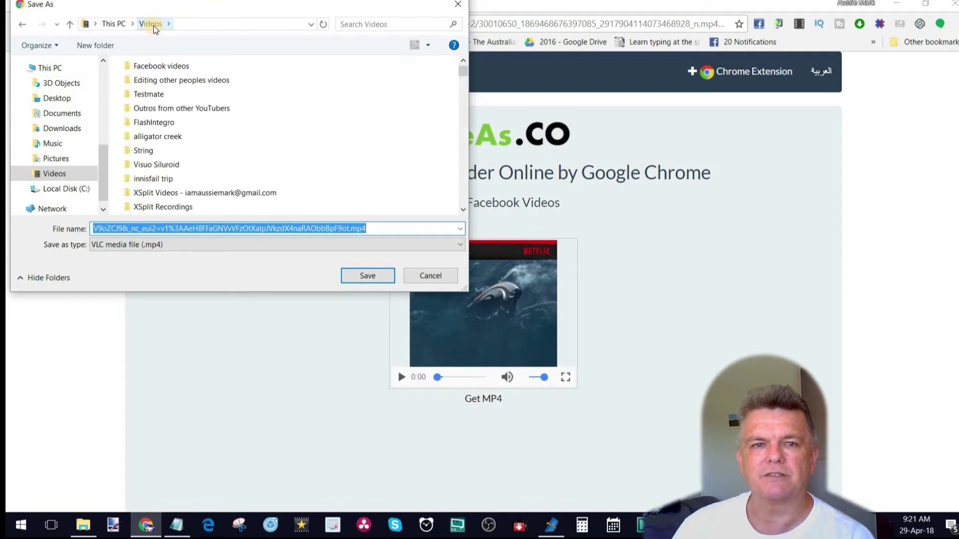
pyautogui.doubleClick(142, 67)
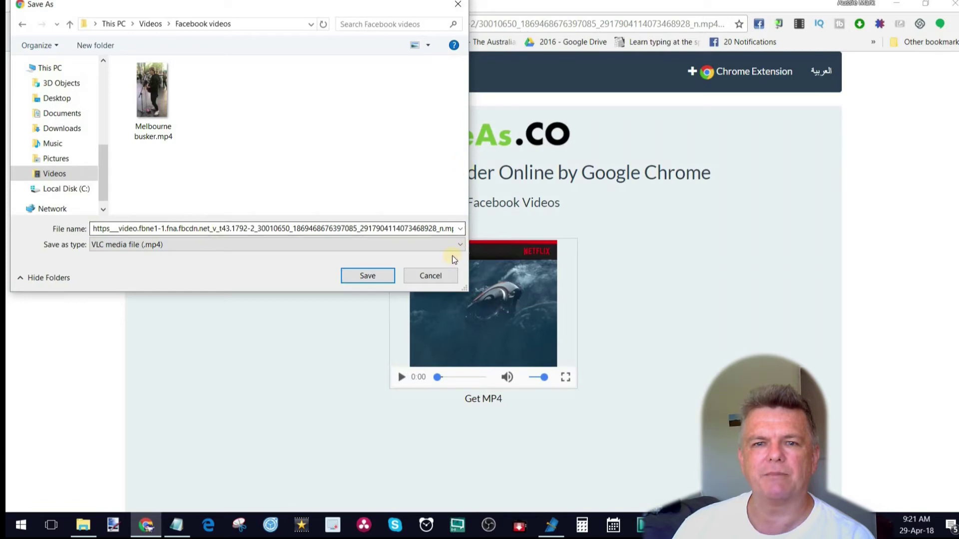
pyautogui.doubleClick(442, 229)
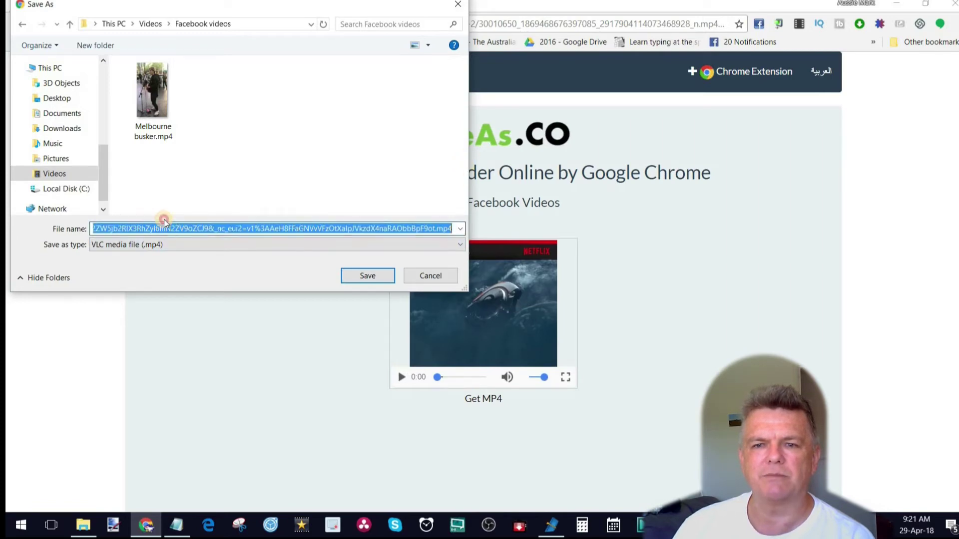
pyautogui.click(438, 227)
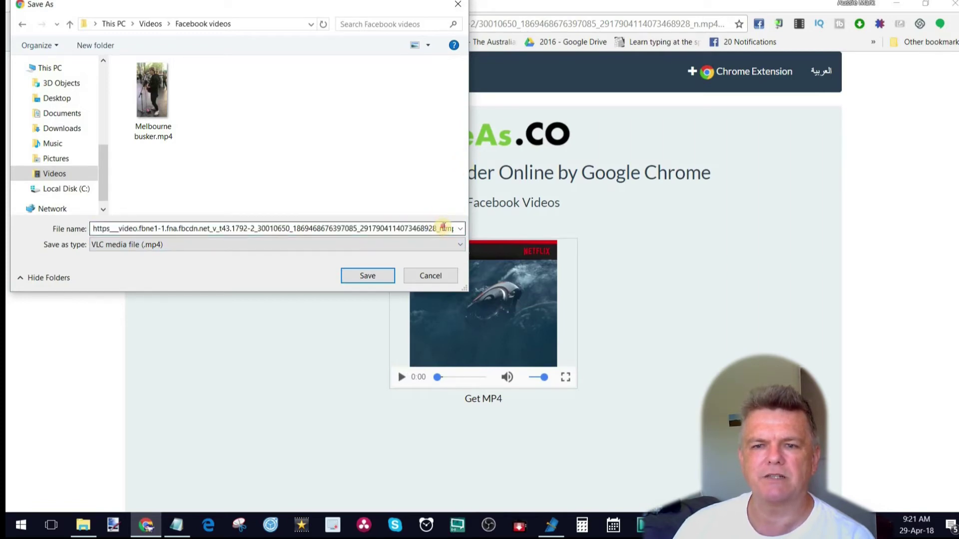
pyautogui.doubleClick(347, 227)
pyautogui.click(438, 228)
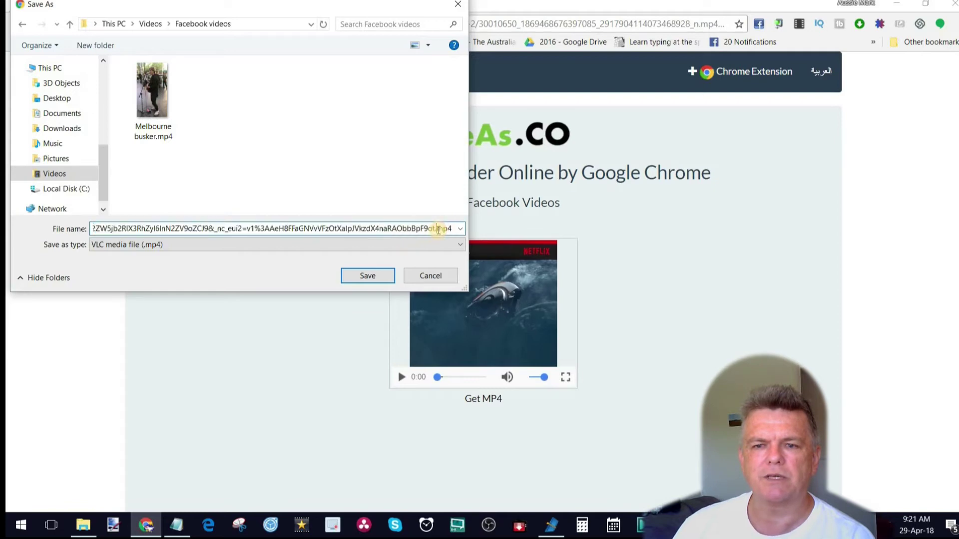
pyautogui.moveTo(437, 228); pyautogui.dragTo(10, 214)
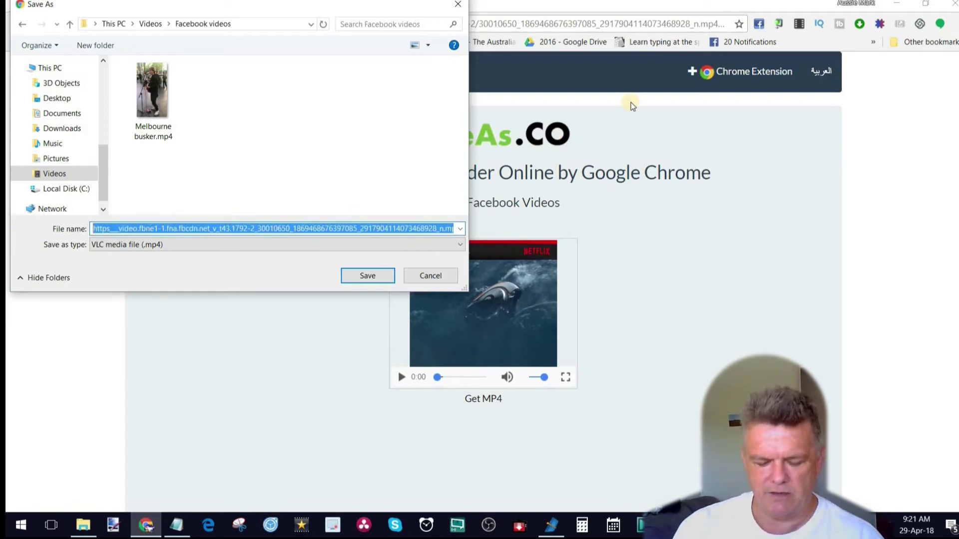
pyautogui.write('lost in space ad.mp4')
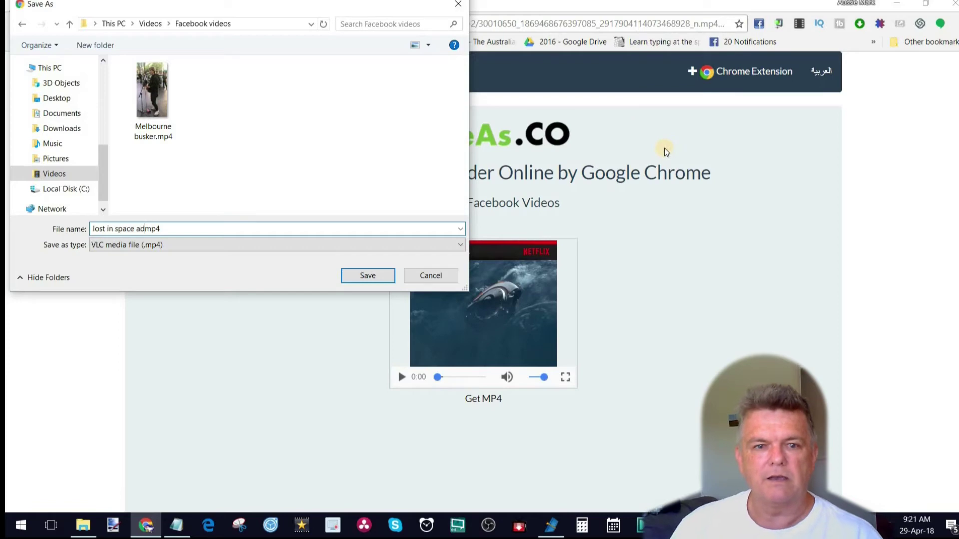
pyautogui.click(374, 277)
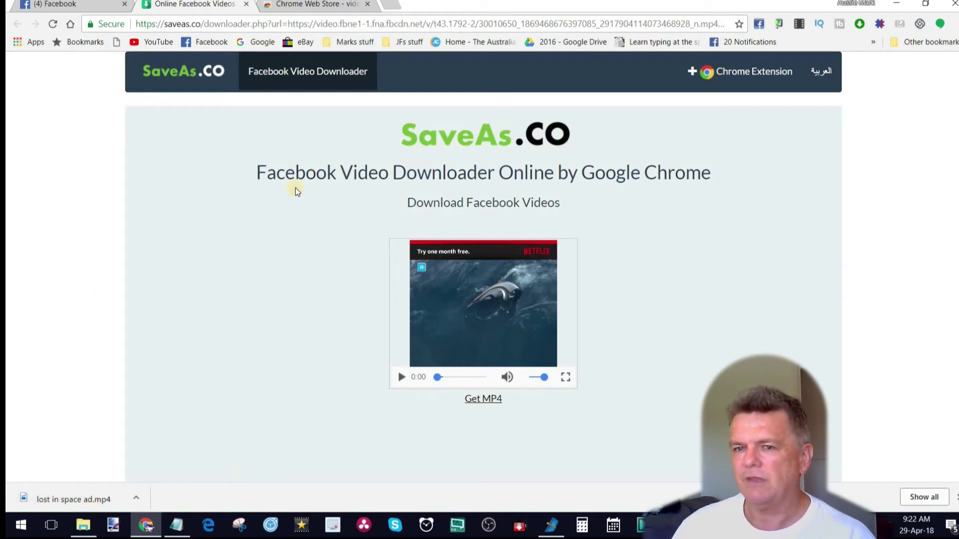
# Step: Return to Facebook, find the cherry blossom live video post and open it in the downloader
pyautogui.click(246, 5)
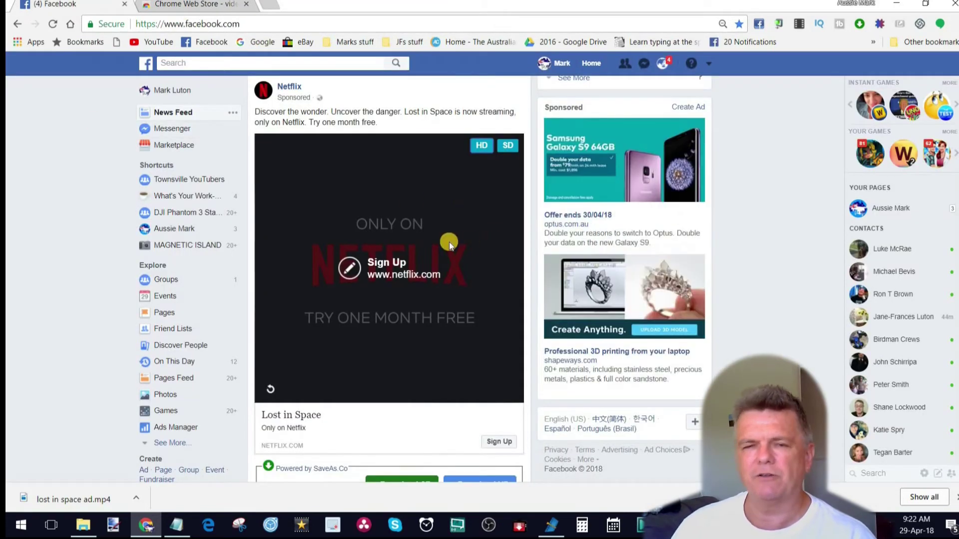
pyautogui.scroll(-9, 446, 243)
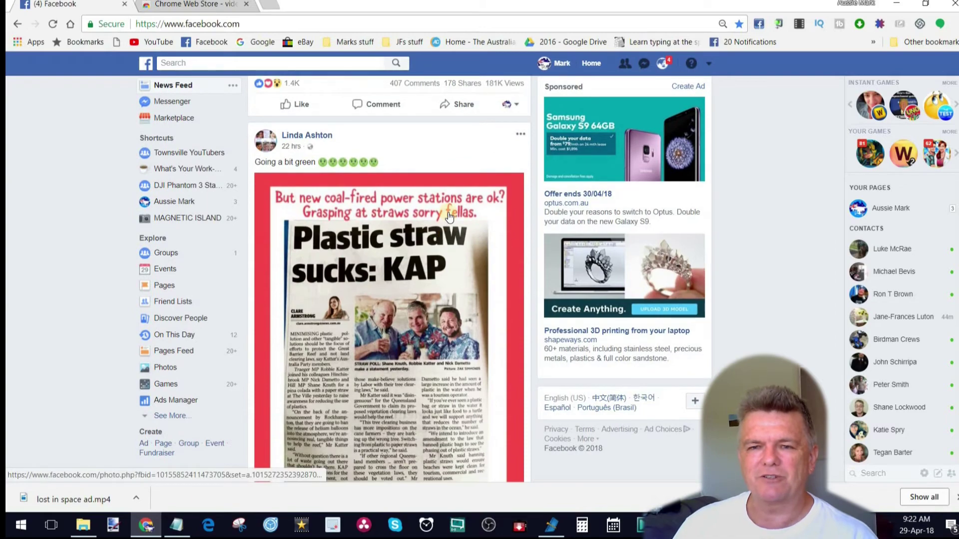
pyautogui.scroll(3, 449, 216)
pyautogui.scroll(3, 452, 209)
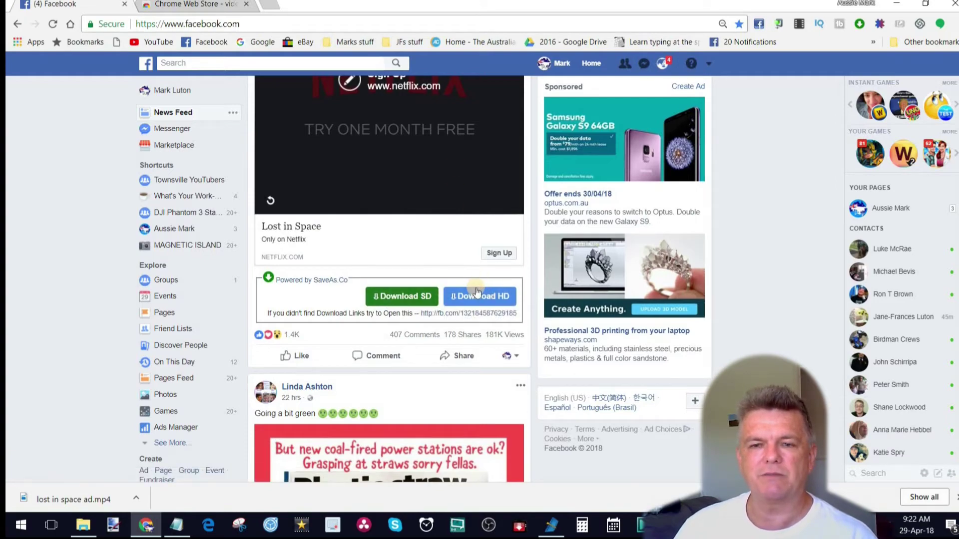
pyautogui.scroll(-5, 426, 312)
pyautogui.scroll(-8, 424, 312)
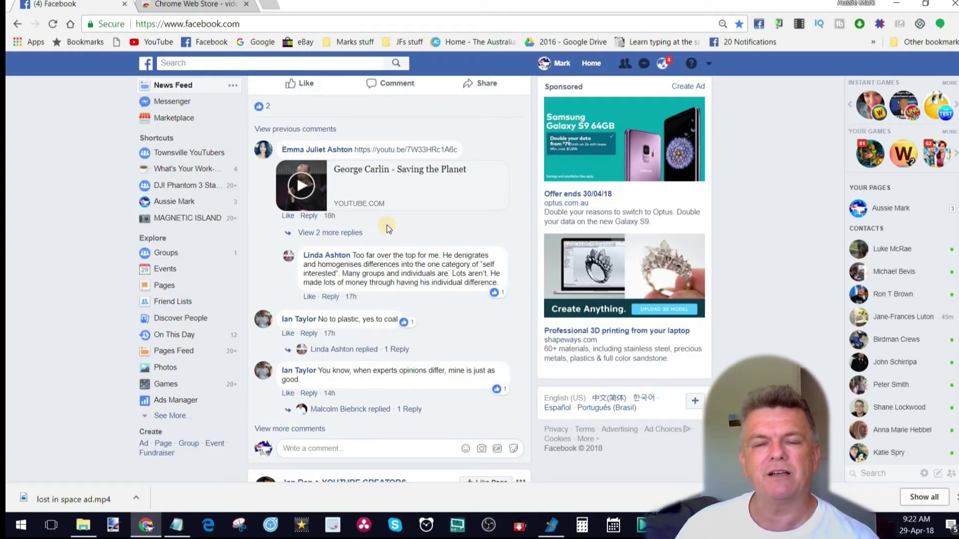
pyautogui.scroll(-7, 425, 237)
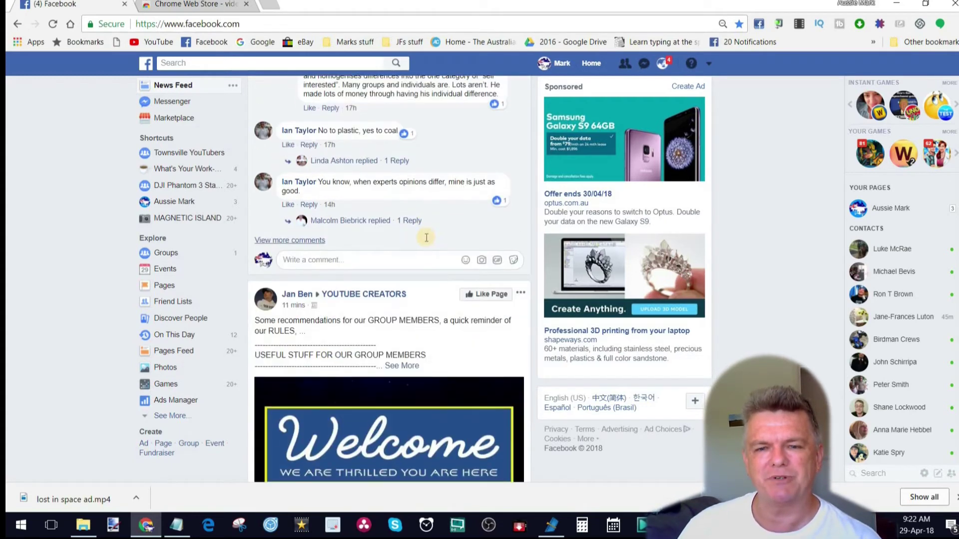
pyautogui.scroll(-11, 425, 237)
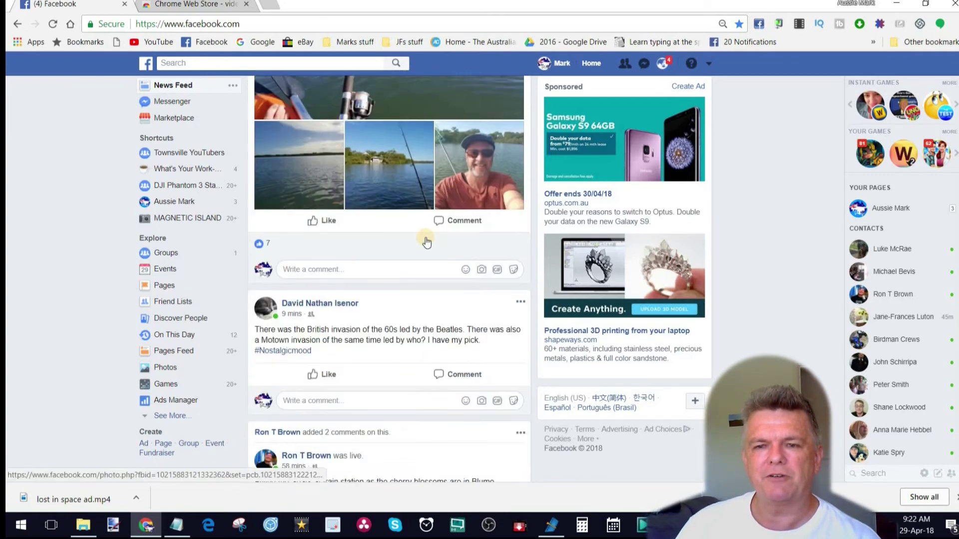
pyautogui.scroll(-6, 425, 237)
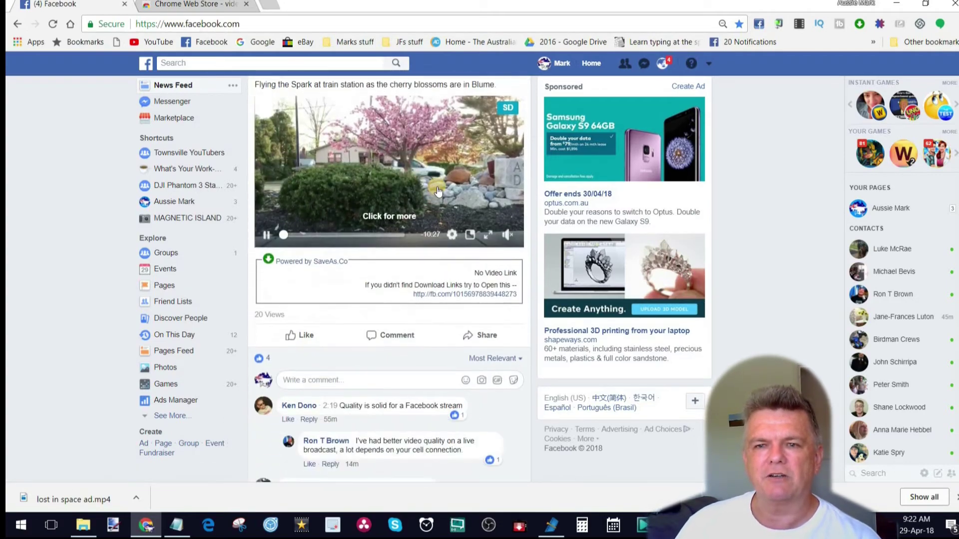
pyautogui.scroll(1, 455, 172)
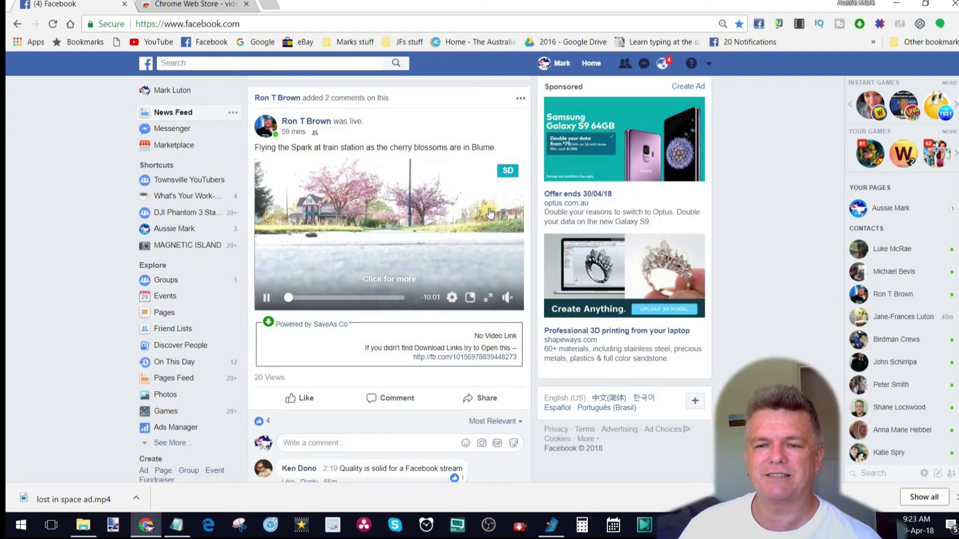
pyautogui.click(507, 169)
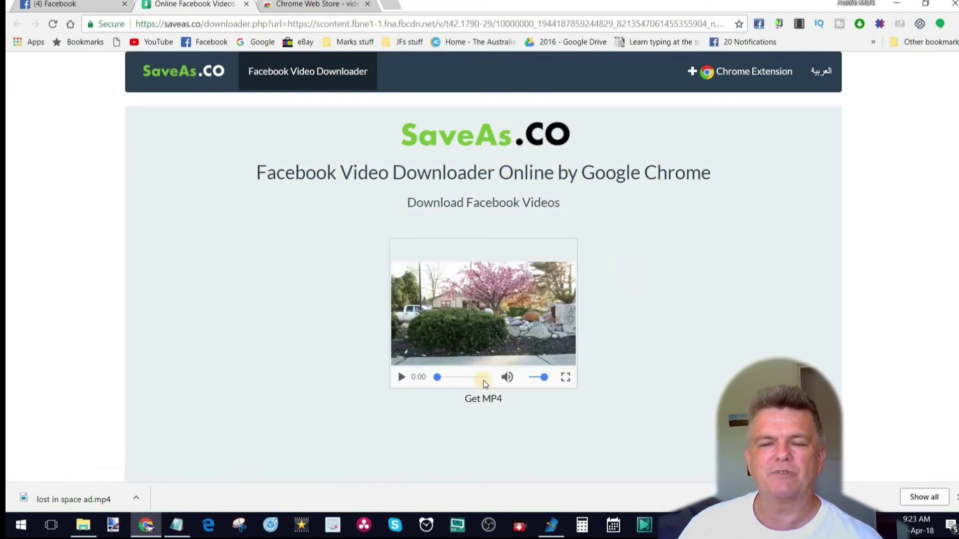
# Step: Save the cherry blossom MP4 as 'rons cherry blossom video' in the Facebook videos folder
pyautogui.click(483, 409)
pyautogui.rightClick(486, 403)
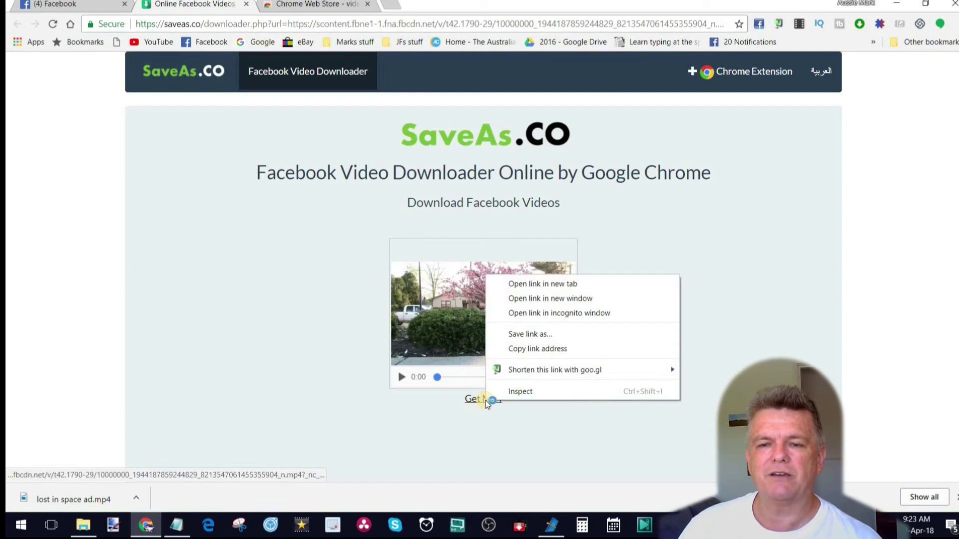
pyautogui.click(564, 334)
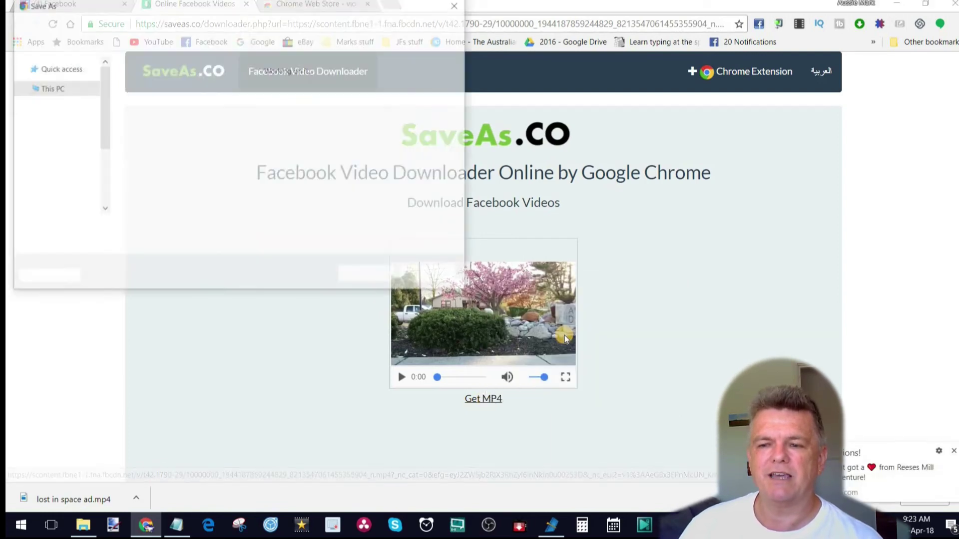
pyautogui.click(953, 450)
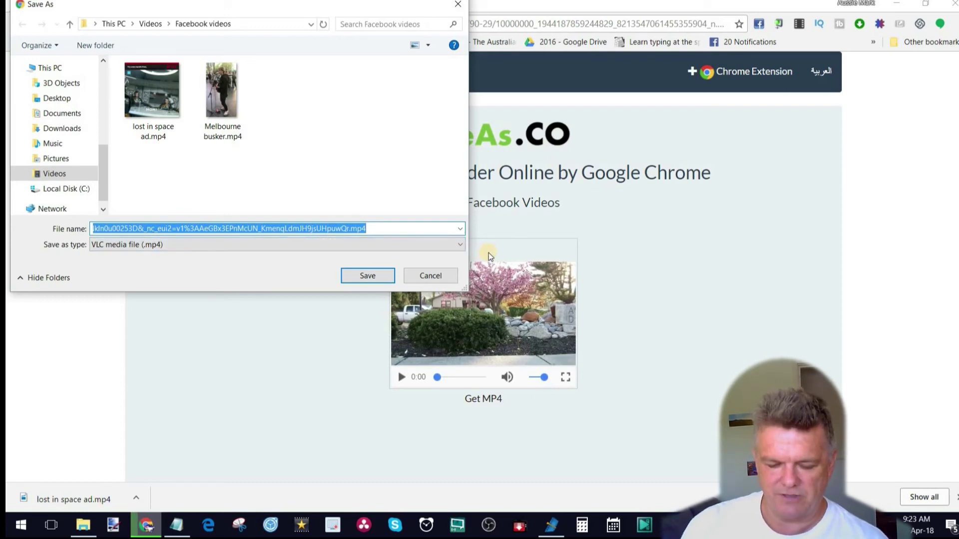
pyautogui.write('rons cherry blossom video')
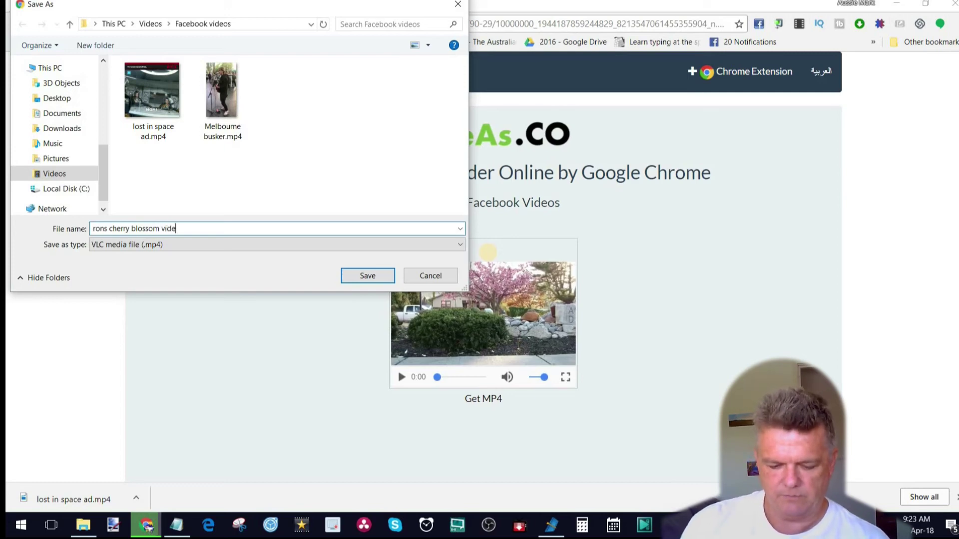
pyautogui.click(372, 278)
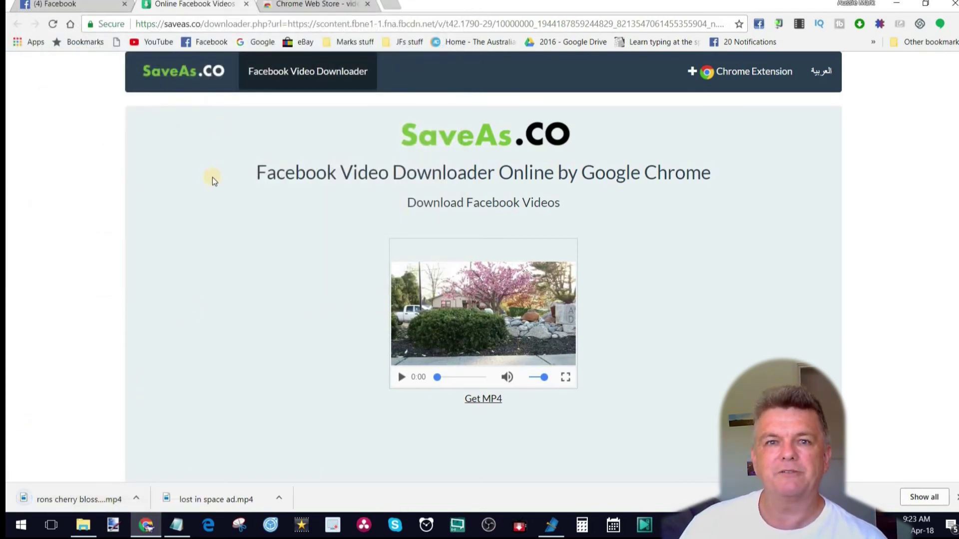
# Step: Back on the Facebook feed, scroll down and play the shared 'we had nuns' video
pyautogui.click(87, 1)
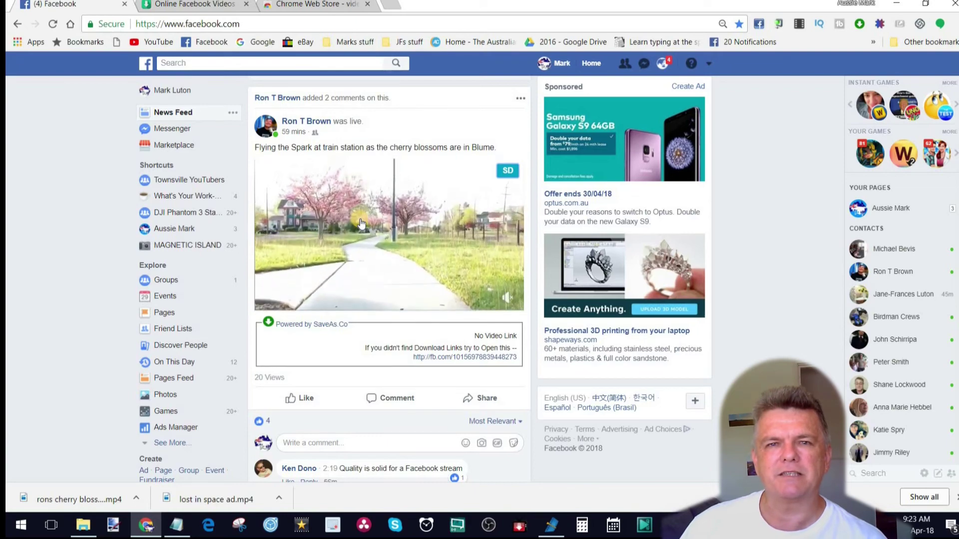
pyautogui.scroll(-4, 376, 149)
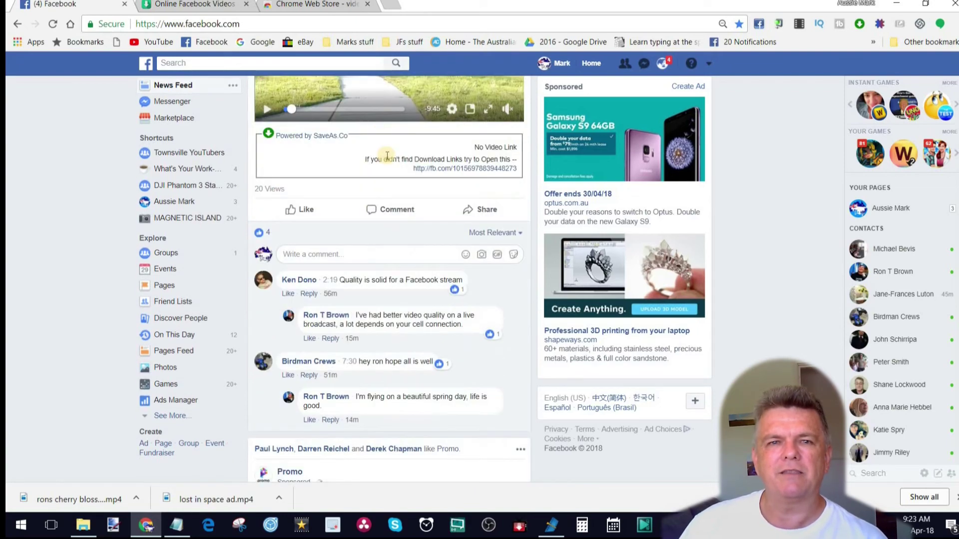
pyautogui.scroll(-10, 387, 155)
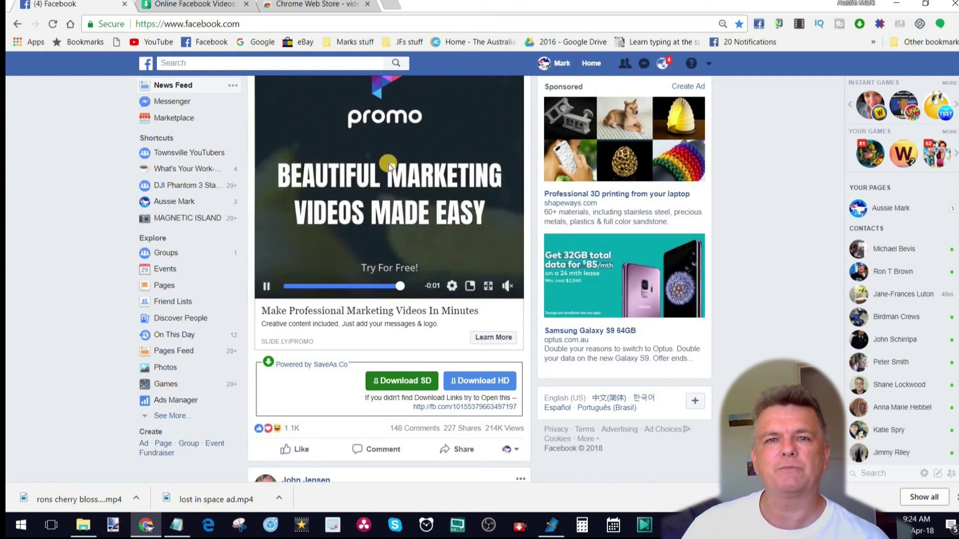
pyautogui.scroll(-10, 389, 167)
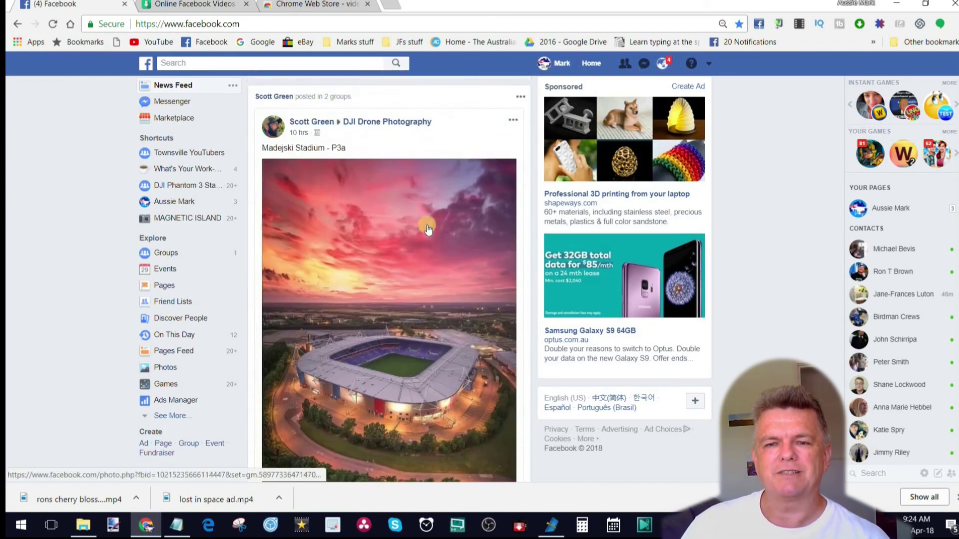
pyautogui.scroll(-15, 428, 229)
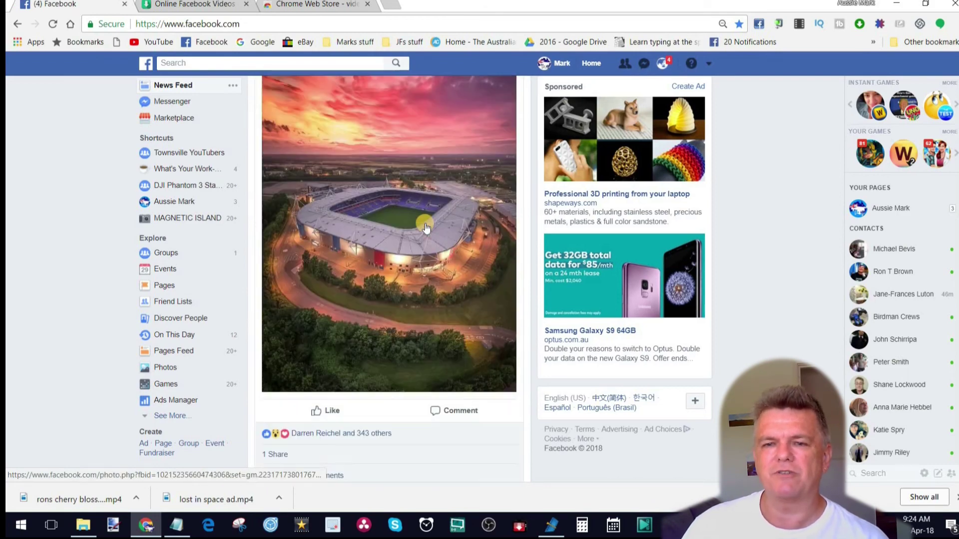
pyautogui.scroll(-15, 425, 227)
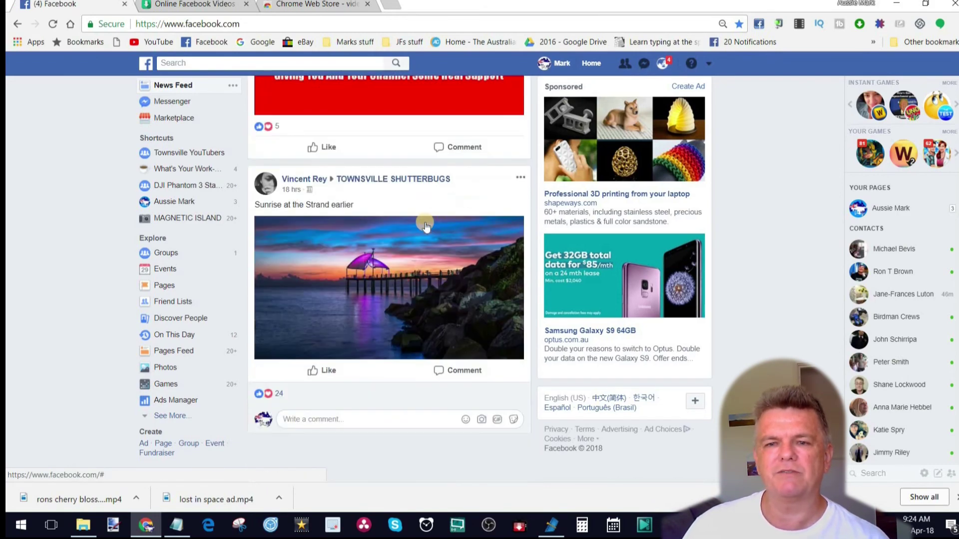
pyautogui.scroll(-15, 425, 225)
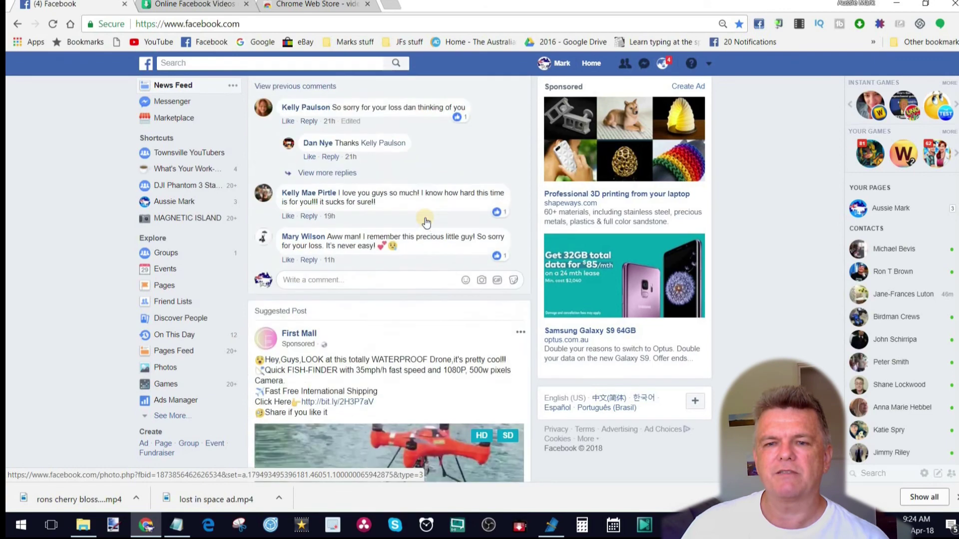
pyautogui.scroll(-5, 425, 222)
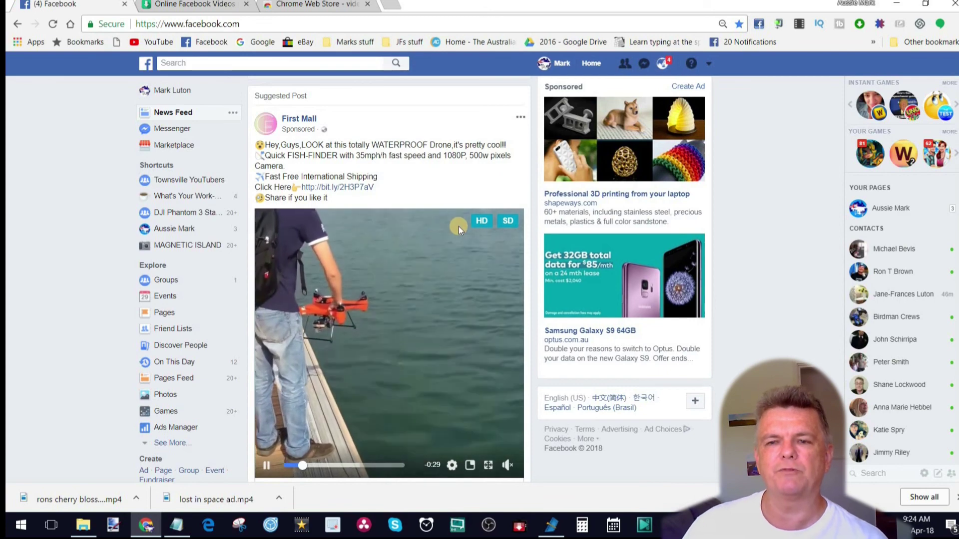
pyautogui.scroll(-8, 407, 232)
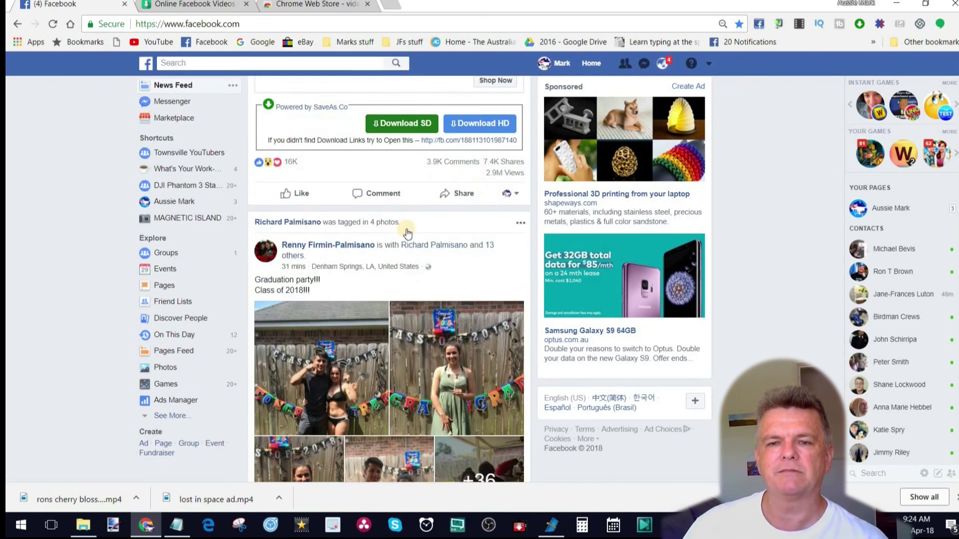
pyautogui.scroll(-20, 407, 232)
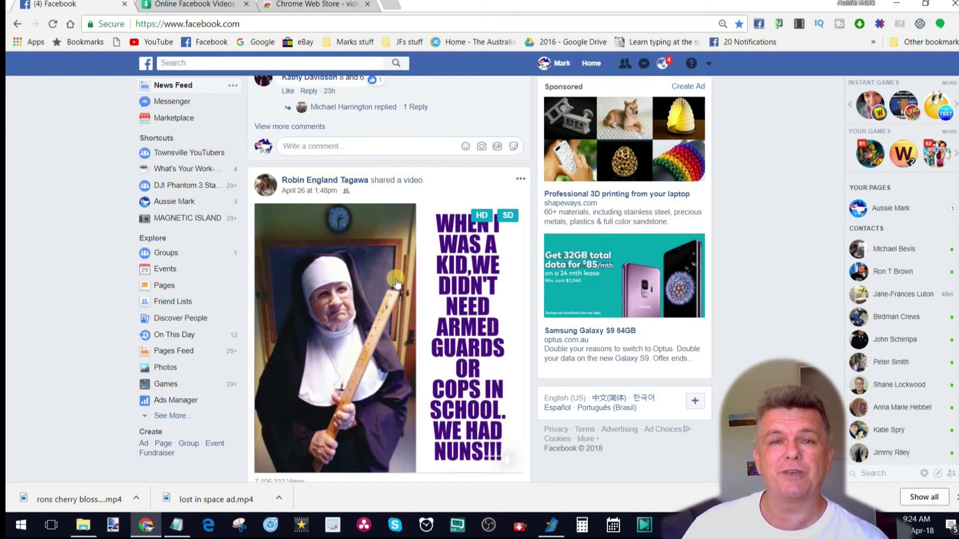
pyautogui.click(396, 283)
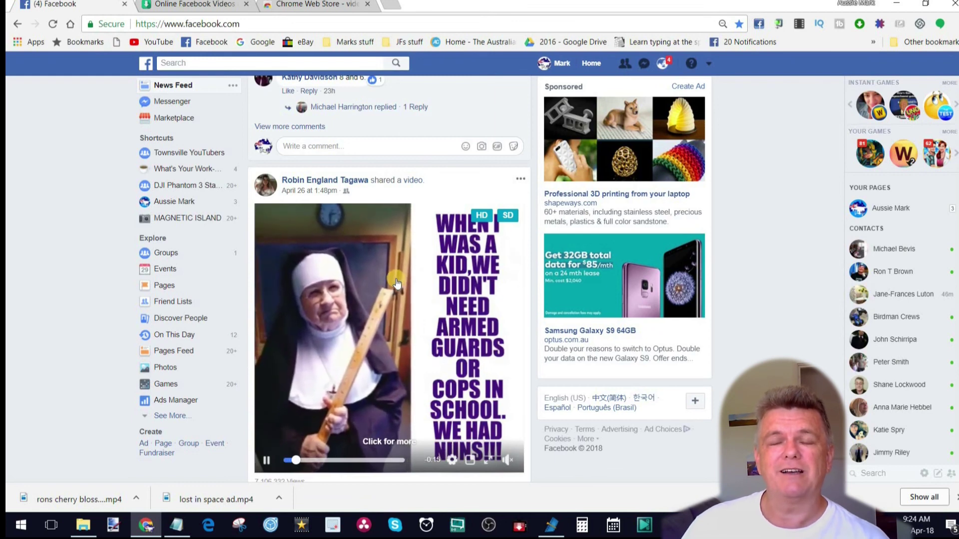